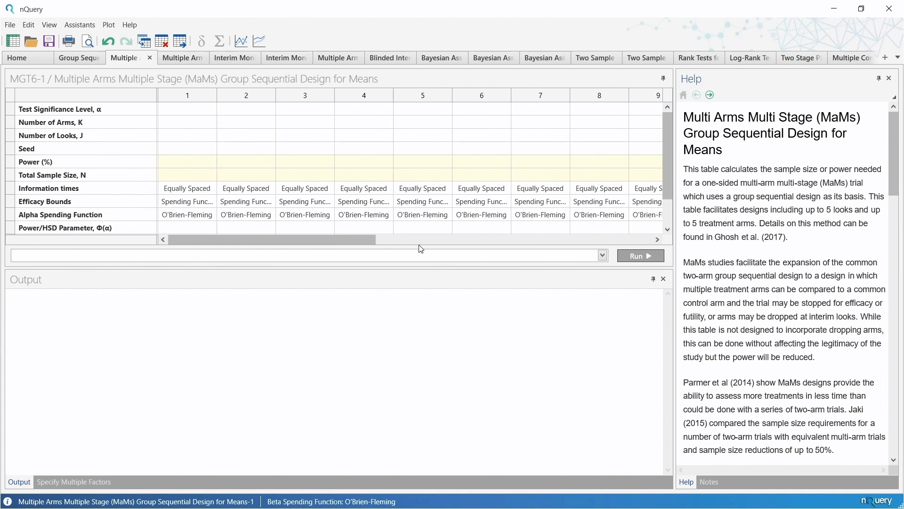
- Enlarge the design table and set the first design's test significance level to 0.025
drag(283, 269, 285, 327)
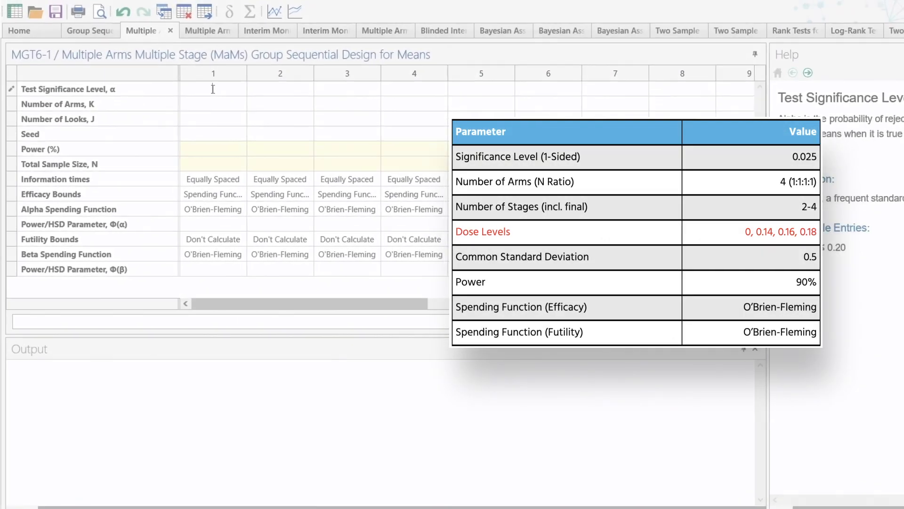
text(2)
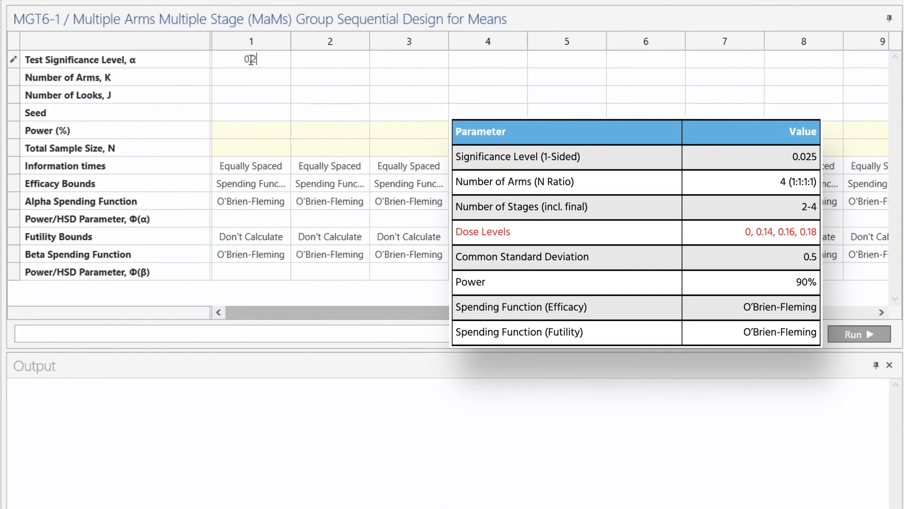
key(BackSpace)
text(025)
key(Return)
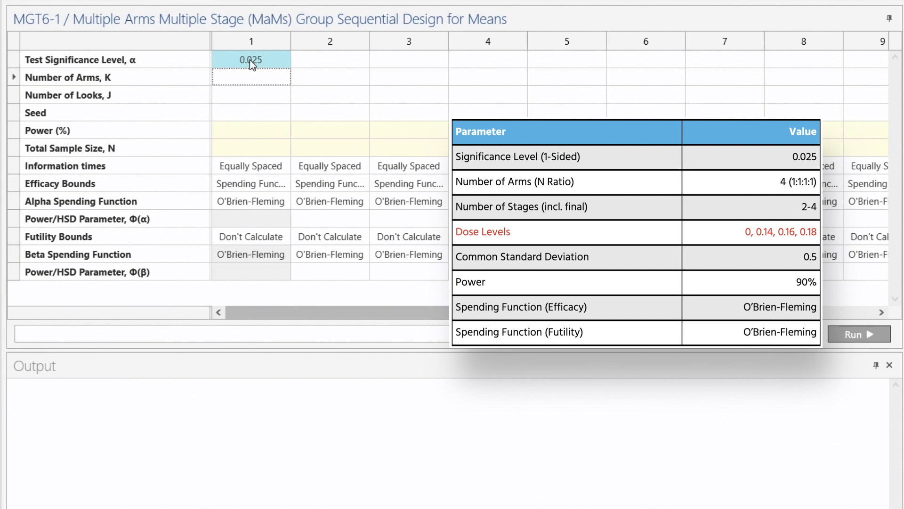
- Set the number of arms to 3 and the number of looks to 2 for the first design
text(3)
key(Return)
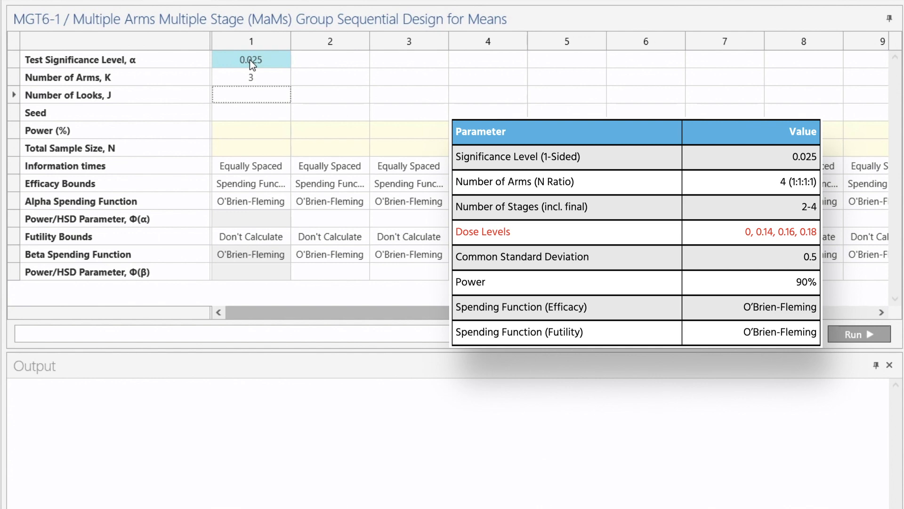
text(2)
key(Return)
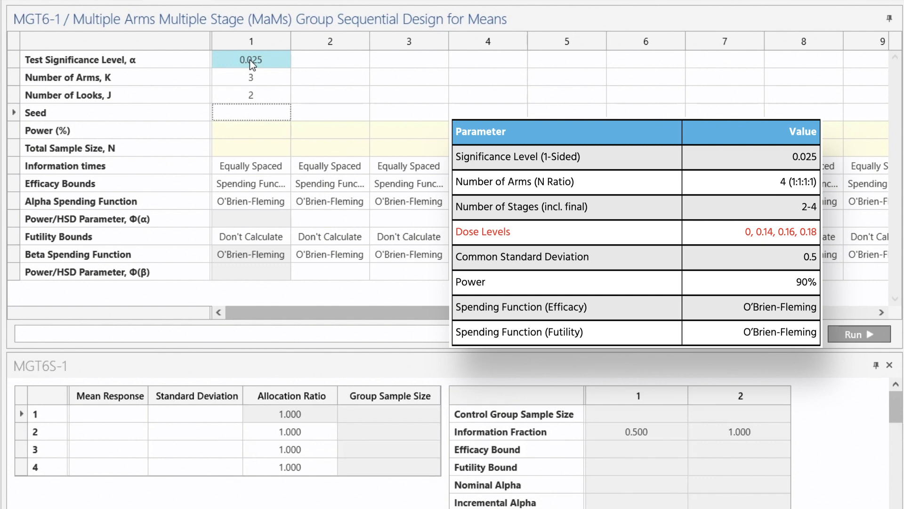
- Set the seed to 1234 and the power to 90% for the first design
text(1234)
key(Return)
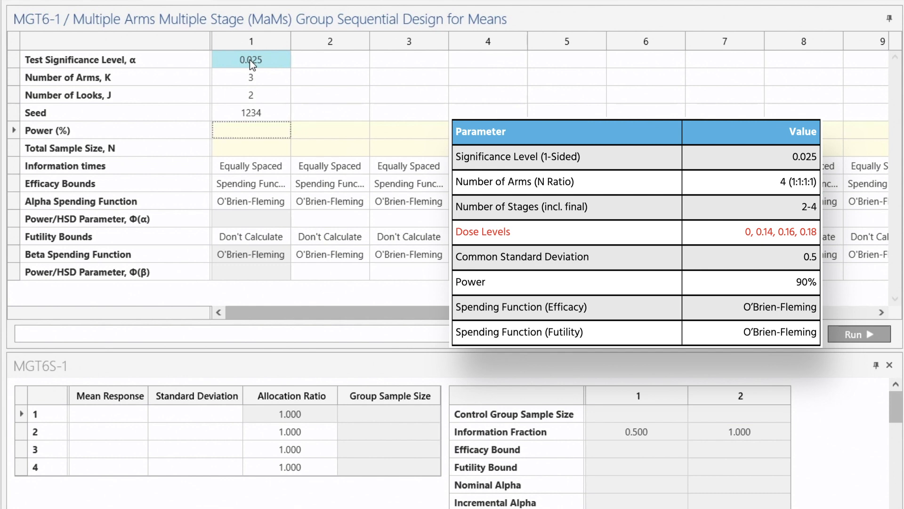
text(90)
key(Return)
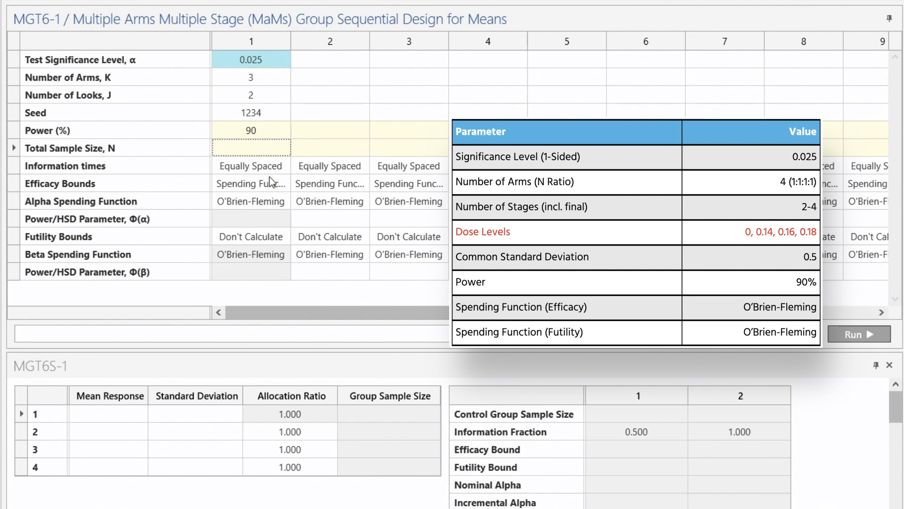
- Keep O'Brien-Fleming as the first design's alpha spending function and set its futility bounds to Non-Binding
click(282, 200)
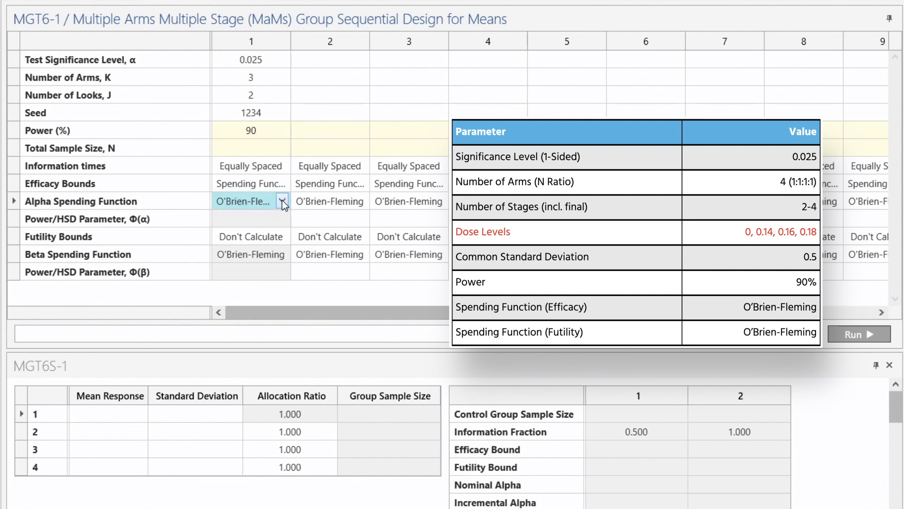
click(281, 200)
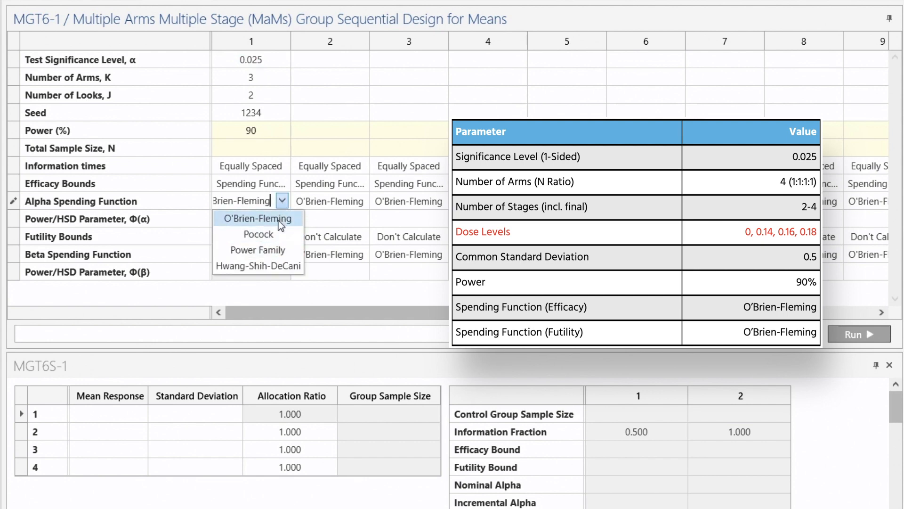
click(281, 202)
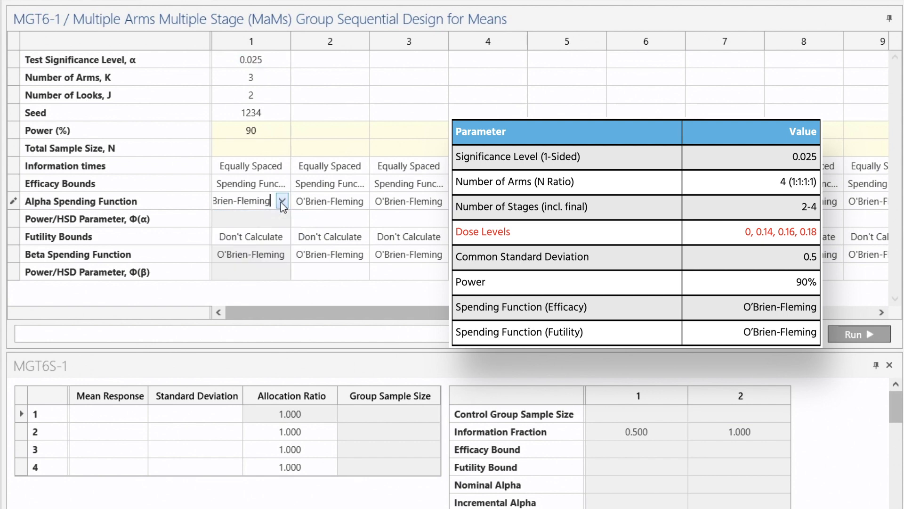
click(282, 237)
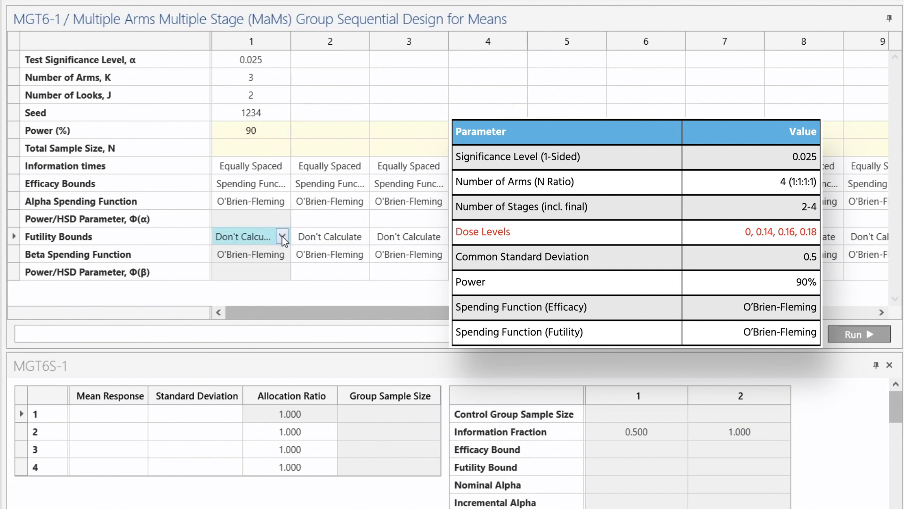
click(281, 237)
click(272, 271)
click(250, 276)
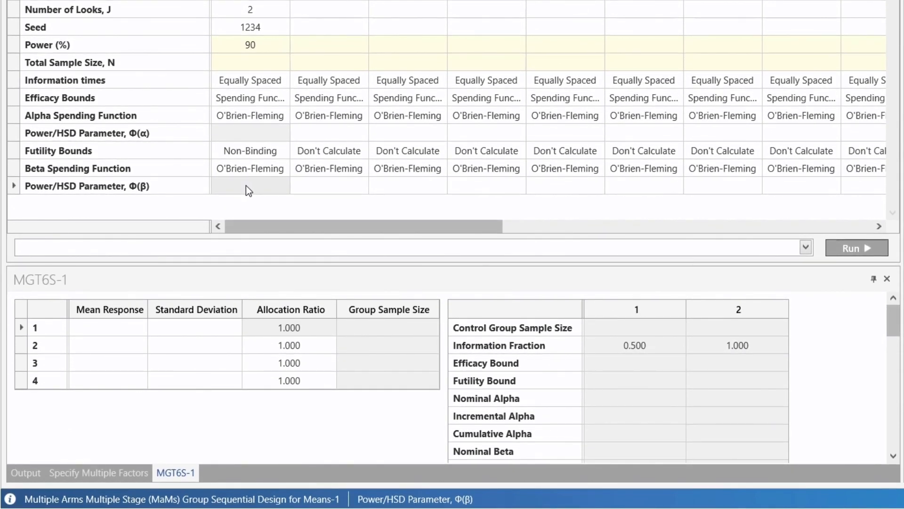
- Enter mean responses of 0, 0.14, 0.16 and 0.18 for groups 1 to 4
click(105, 327)
text(0)
key(Return)
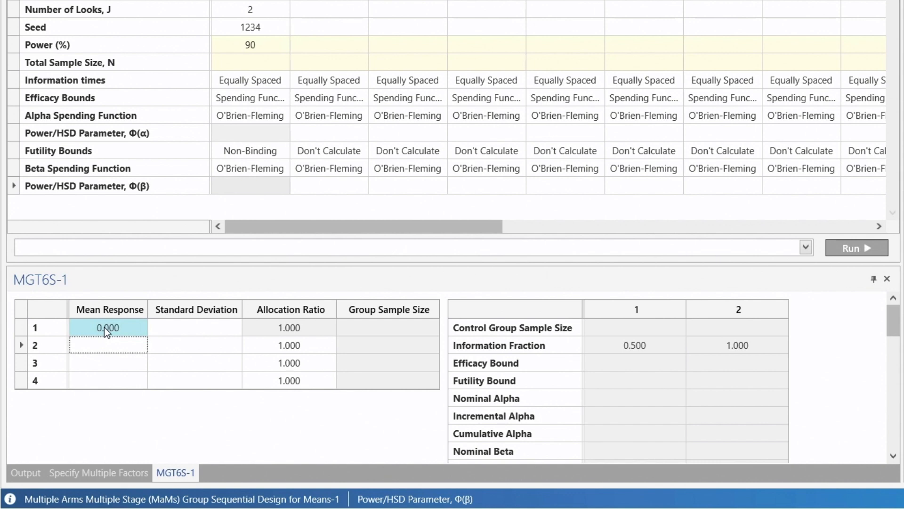
text(0.14)
key(Return)
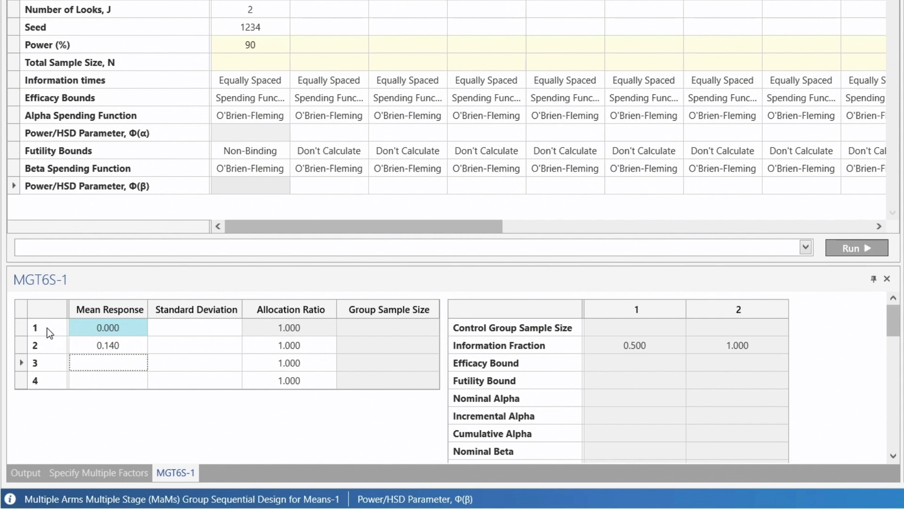
click(113, 366)
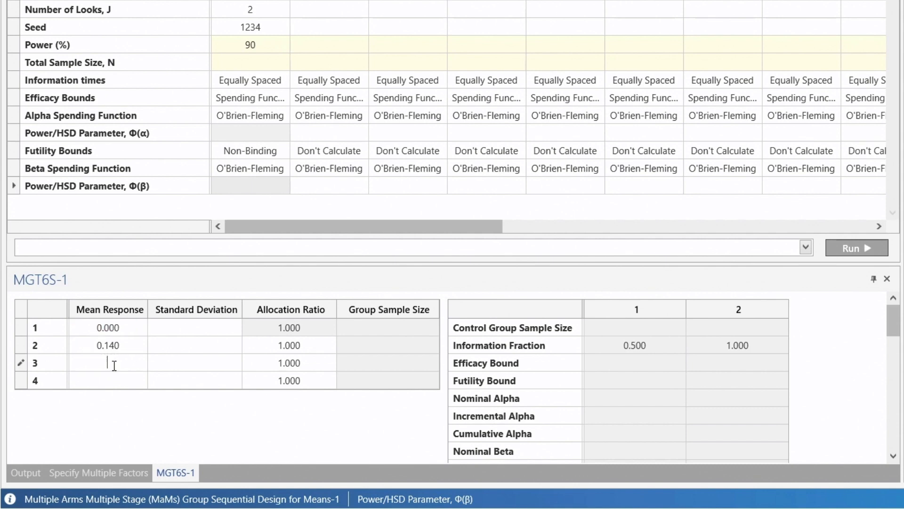
text(0.16)
key(Return)
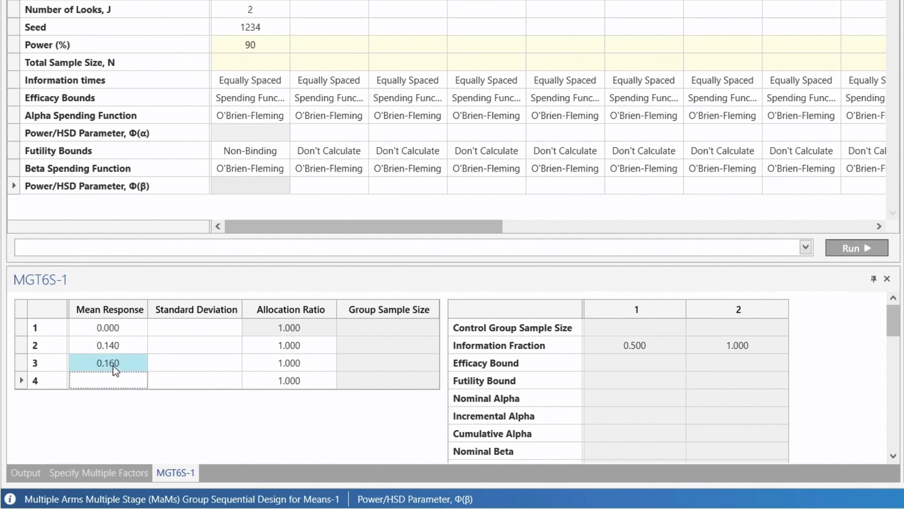
text(0.18)
- Set the standard deviation to 0.5 for all four groups and calculate the required sample size
click(202, 328)
text(0.5)
key(Return)
text(0.5)
key(Return)
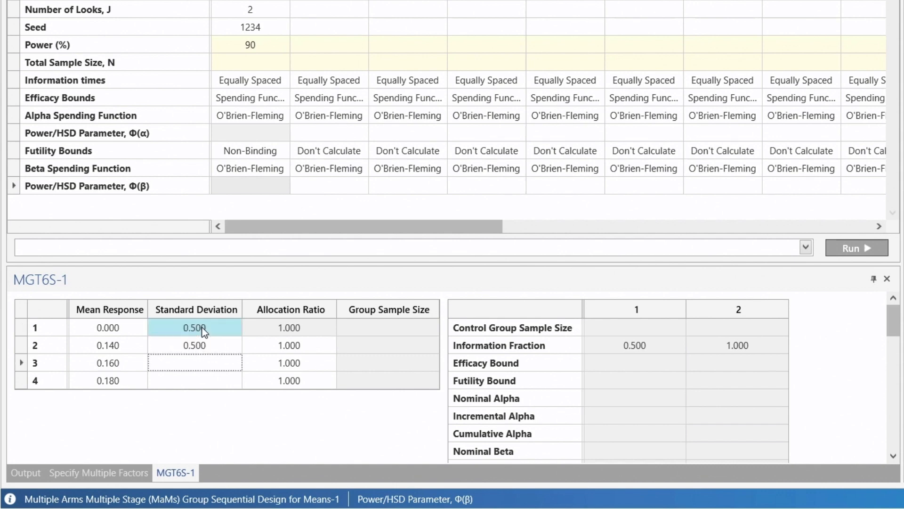
text(0.5)
key(Return)
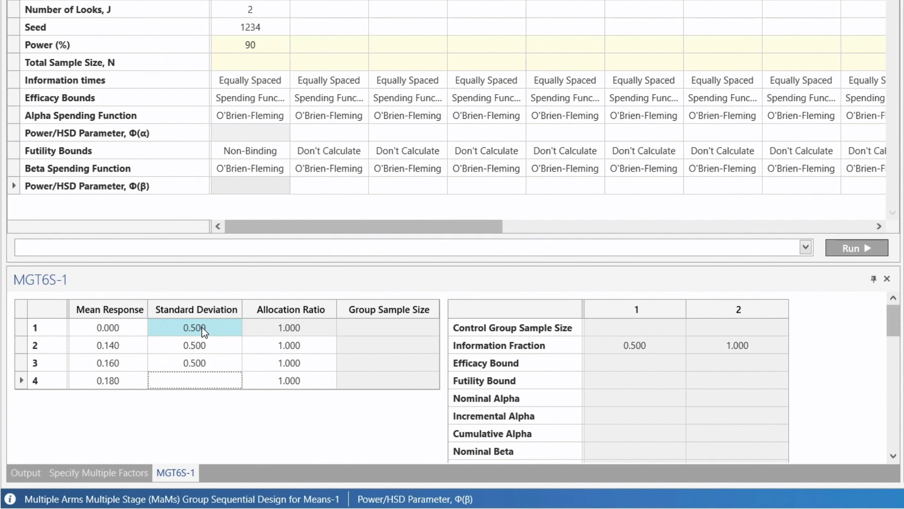
text(0.5)
click(207, 362)
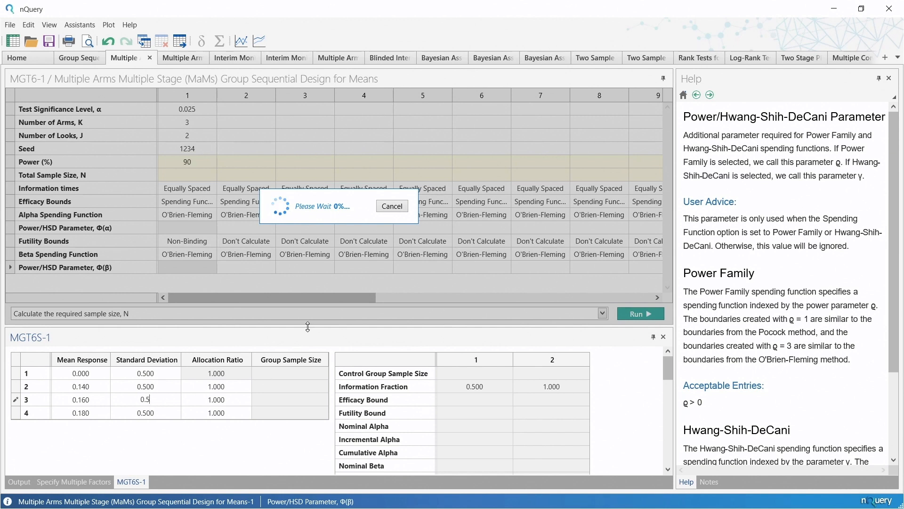
- Enlarge the side table and examine the two-look design's sample sizes, efficacy and futility bounds, and alpha and beta values
drag(308, 327, 299, 256)
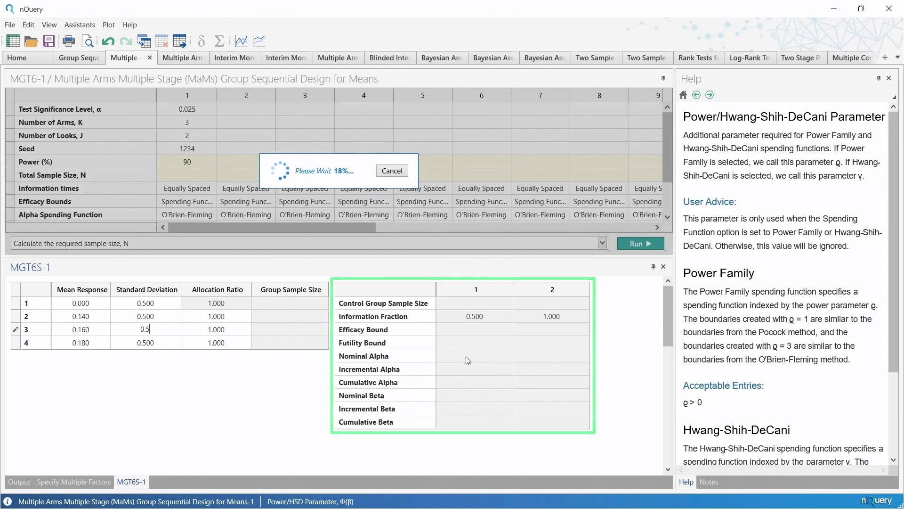
drag(334, 255, 334, 282)
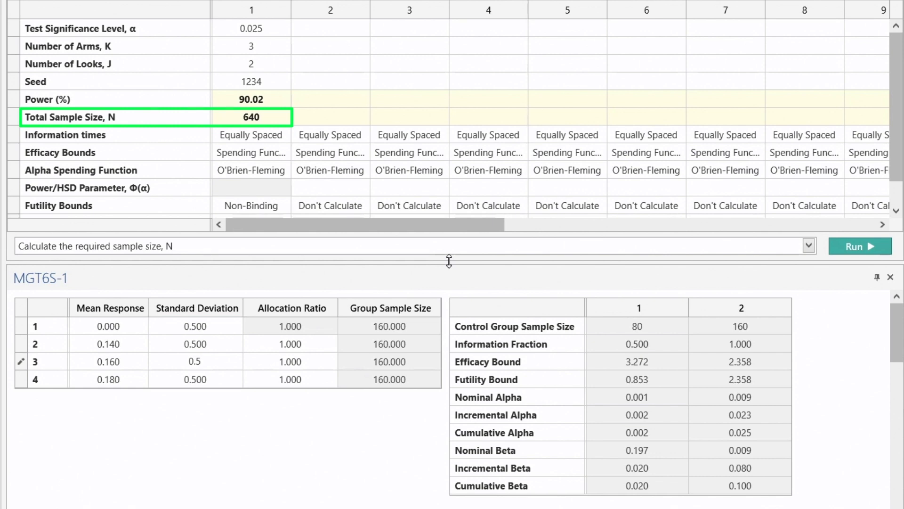
click(627, 360)
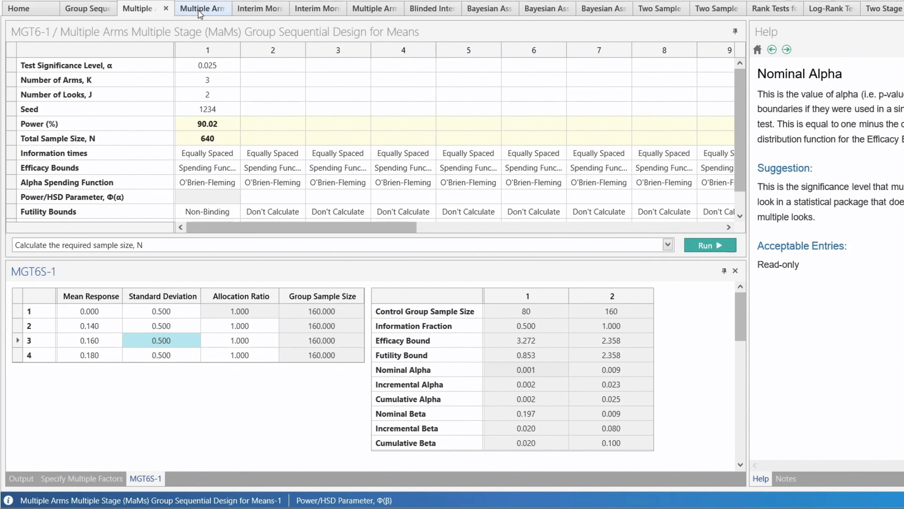
- Examine the completed 3 Look and 4 Look designs in MGT6-2, comparing their group sample sizes and stopping bounds at each look
click(199, 10)
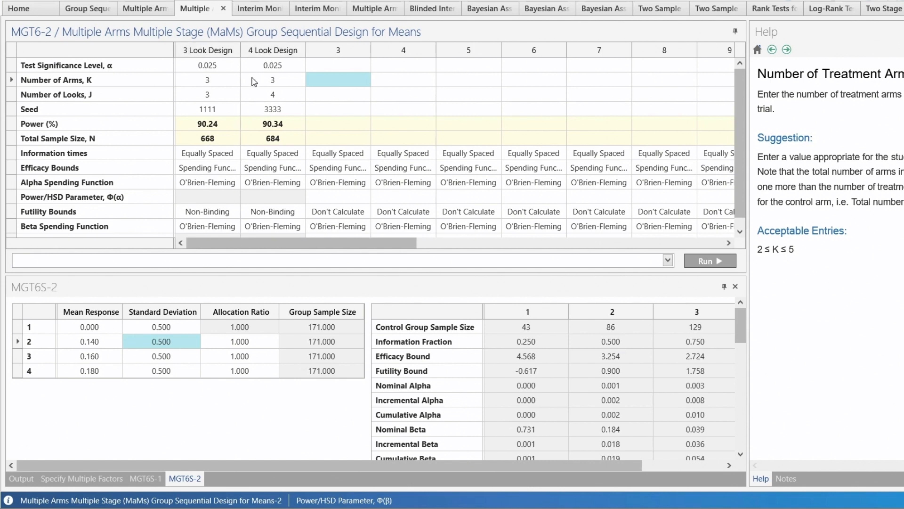
click(214, 91)
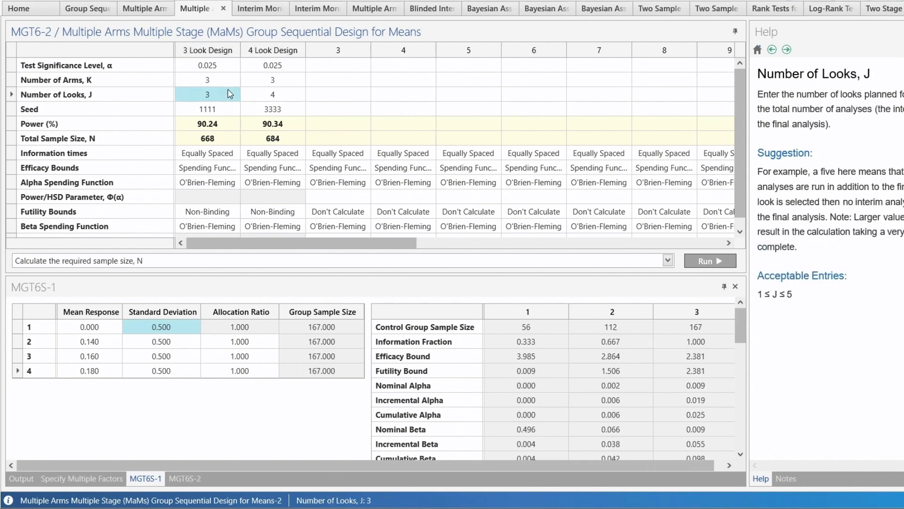
click(271, 95)
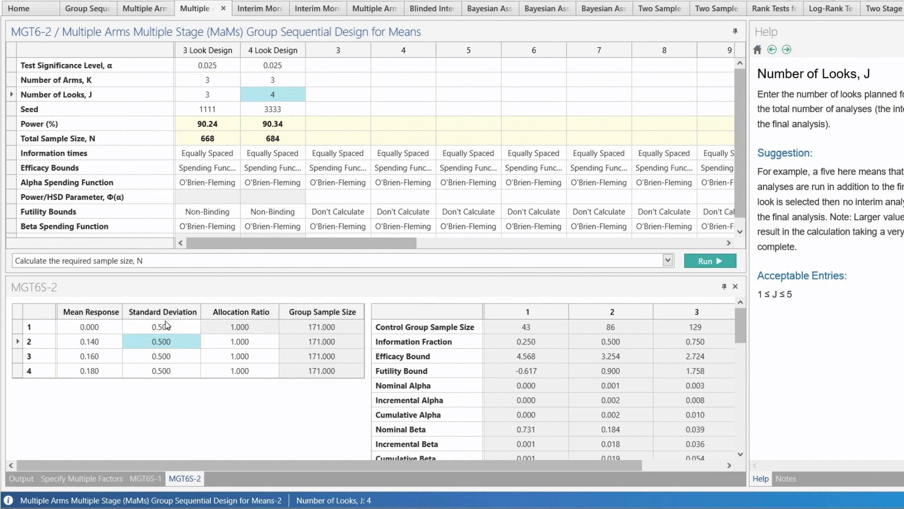
drag(322, 273, 314, 165)
drag(521, 463, 706, 486)
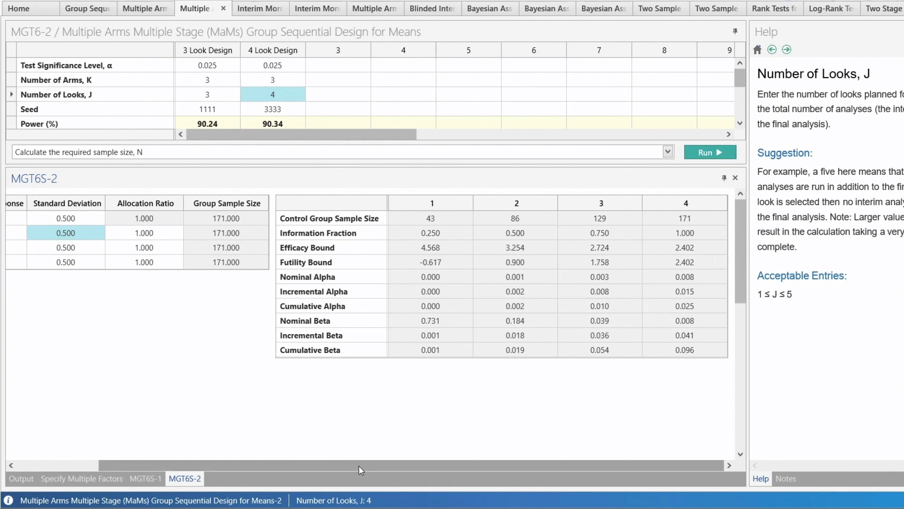
drag(359, 467, 277, 466)
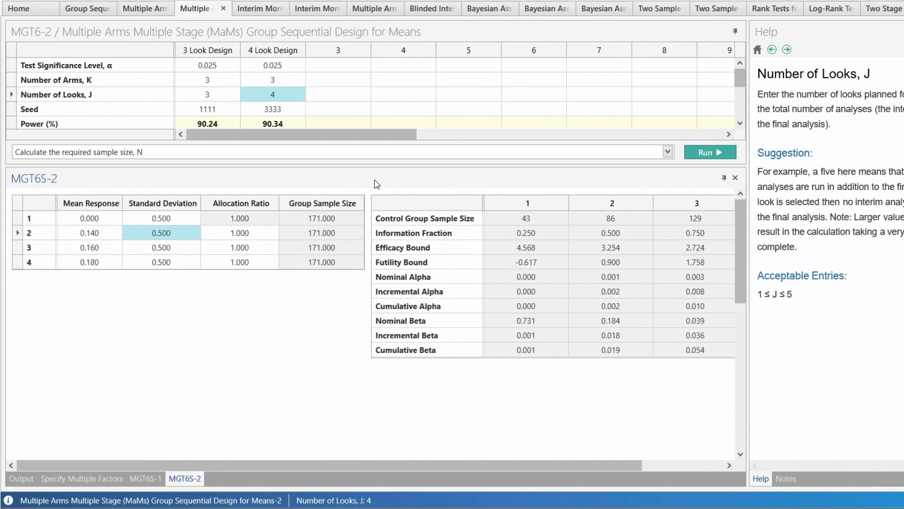